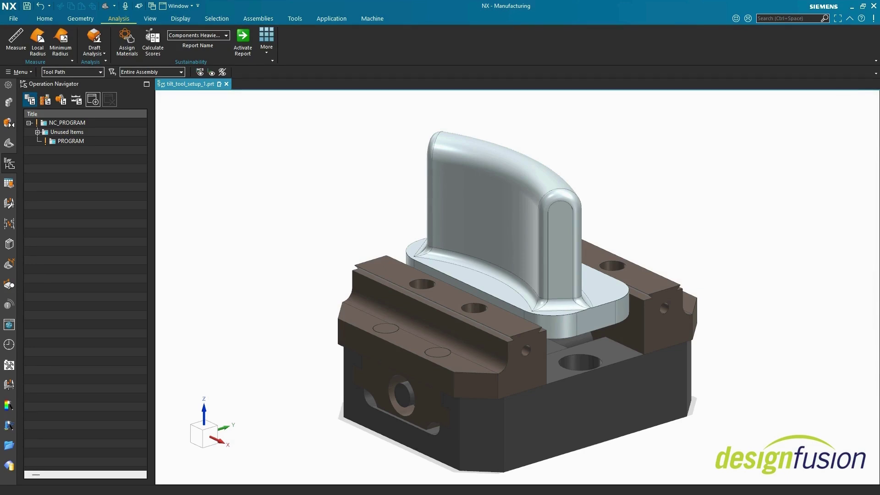
Start a mill_contour Area Mill operation with the half-inch ball tool, MILL_AREA geometry and MILL_FINISH method.
left_click(44, 19)
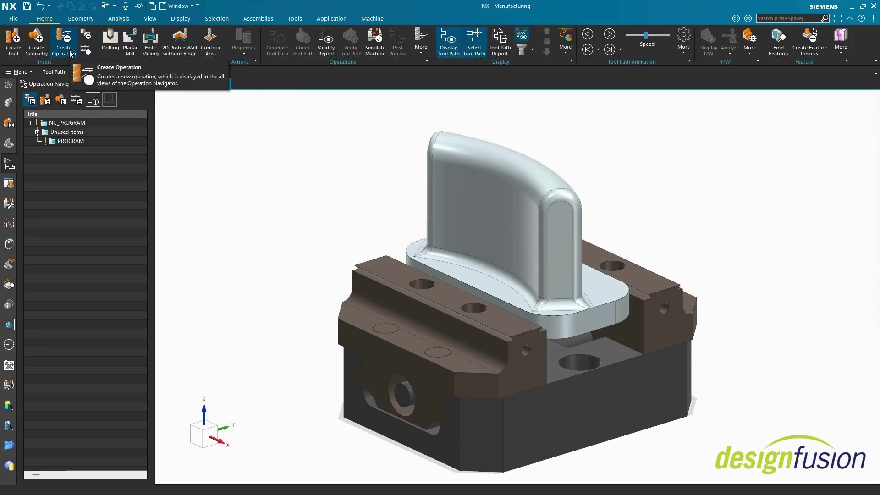
left_click(71, 54)
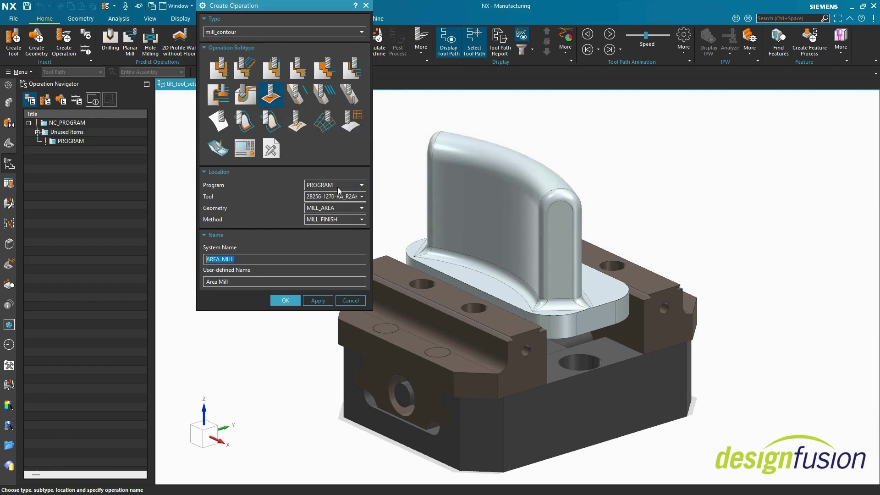
left_click(360, 198)
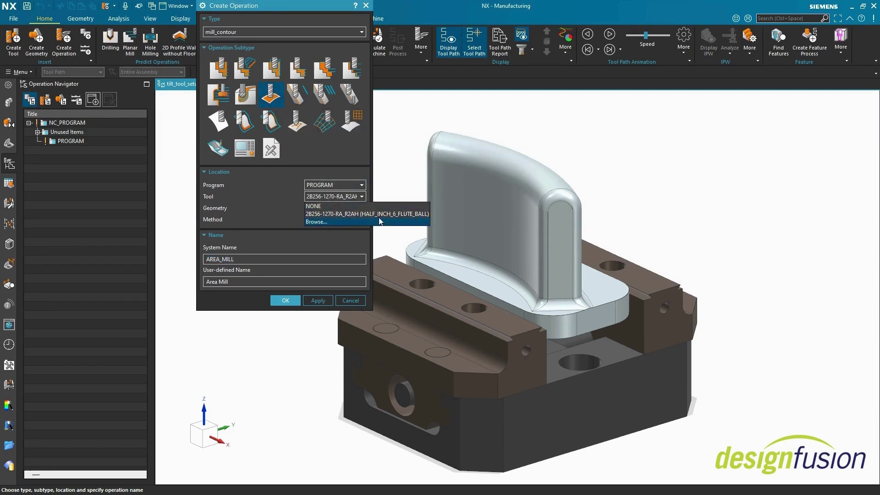
left_click(362, 197)
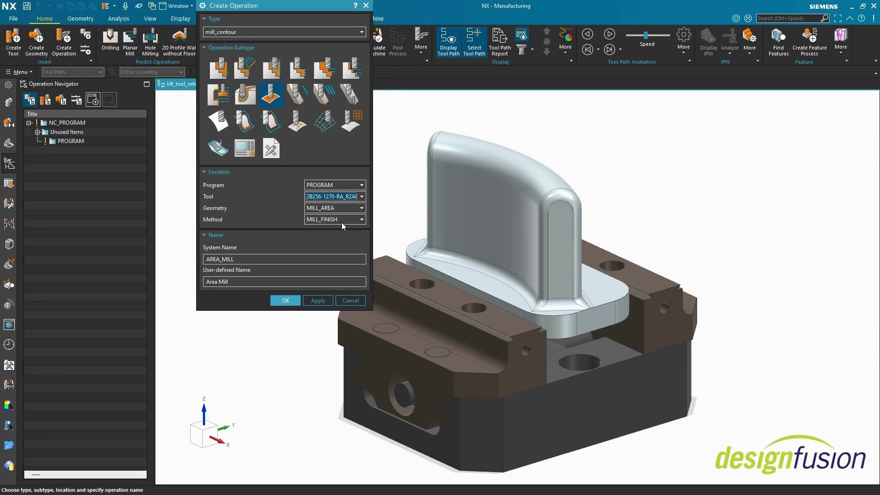
Create the AREA_MILL operation and display its cut area faces on the blade.
left_click(292, 300)
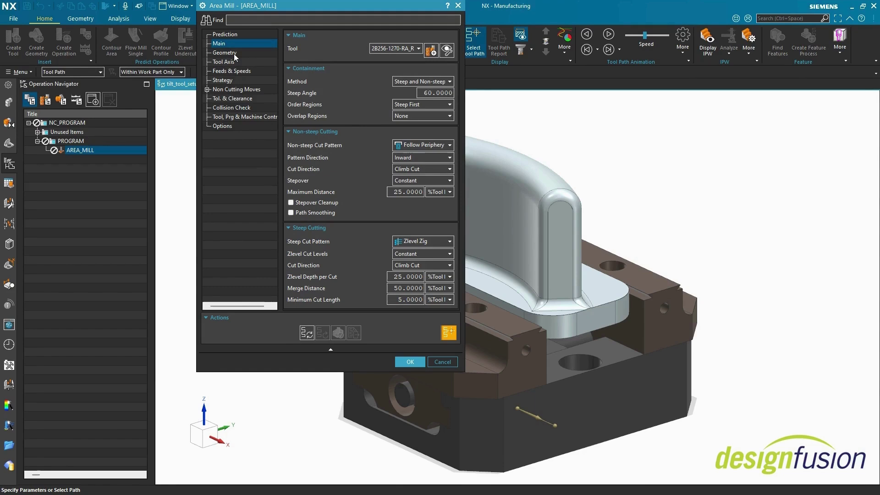
left_click(234, 54)
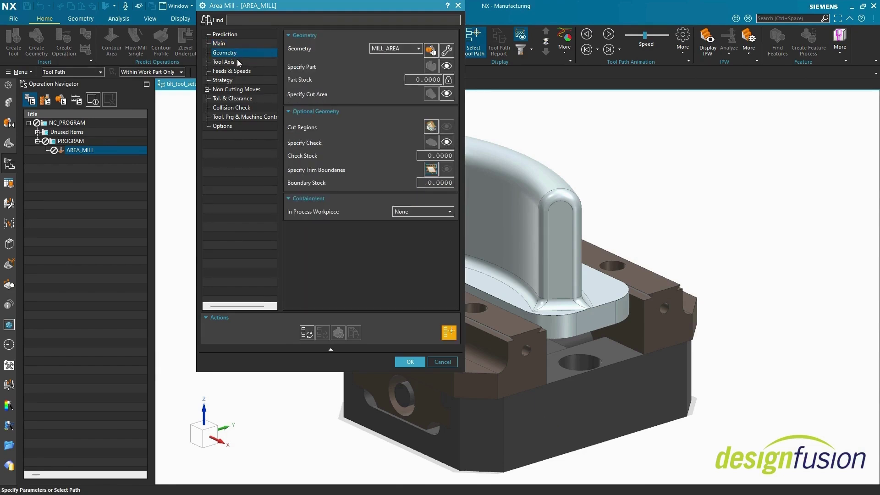
left_click(447, 94)
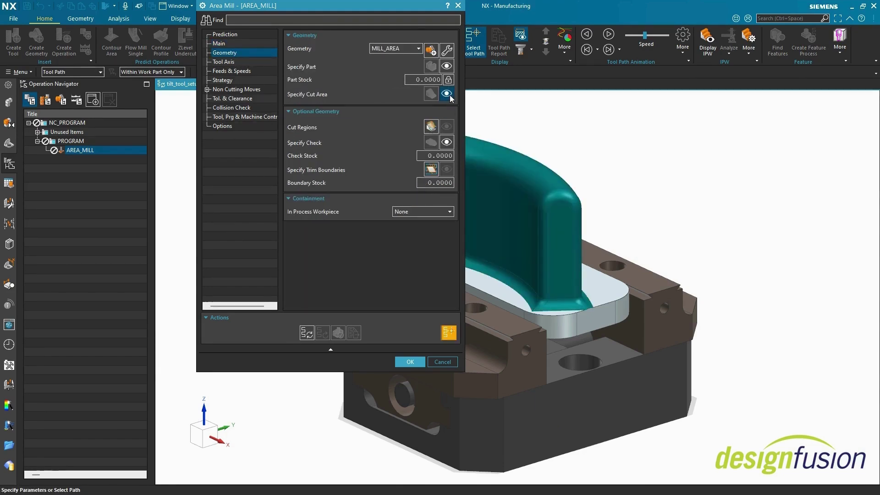
left_click_drag(417, 9, 293, 81)
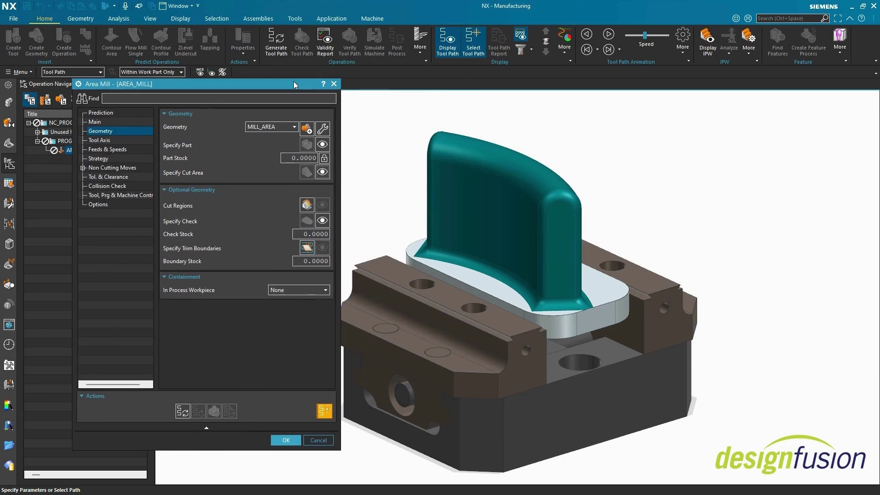
Set the engage move type to Arc - Normal to Tool Axis.
left_click(82, 169)
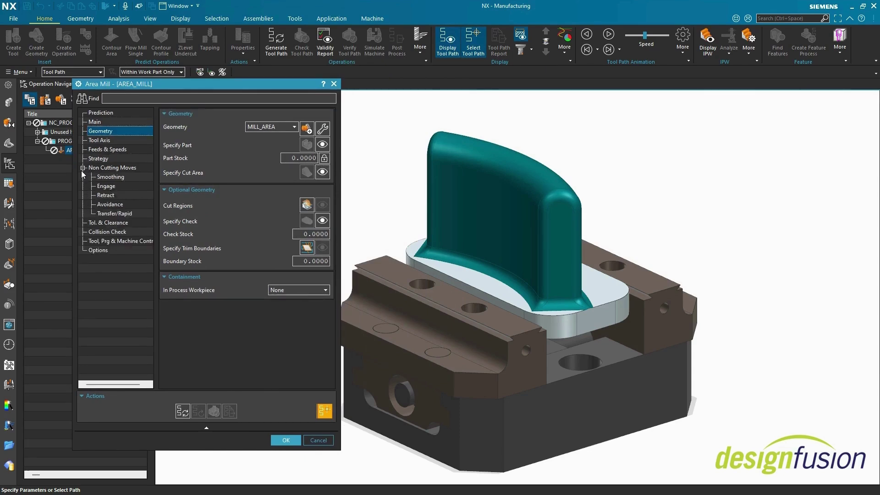
left_click(123, 187)
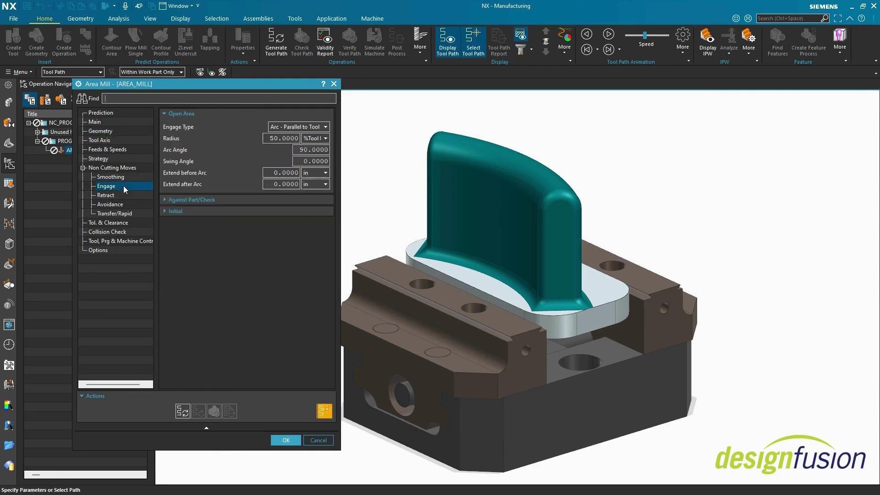
left_click(321, 129)
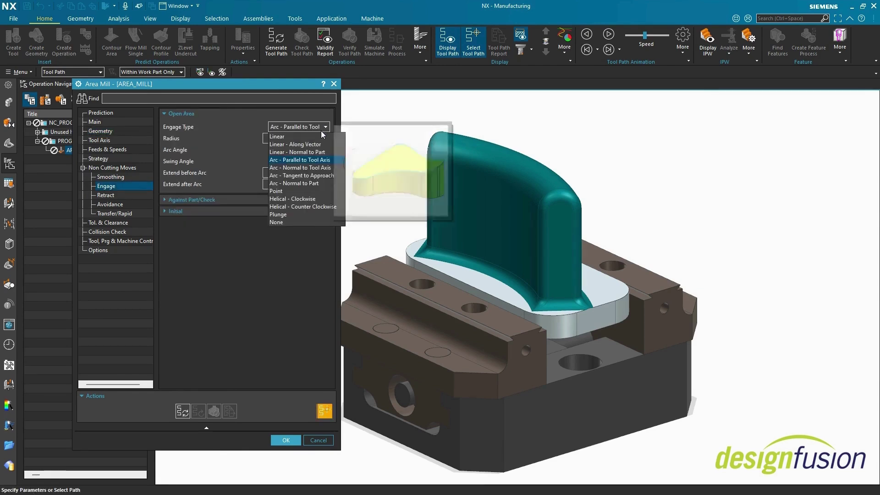
left_click(333, 169)
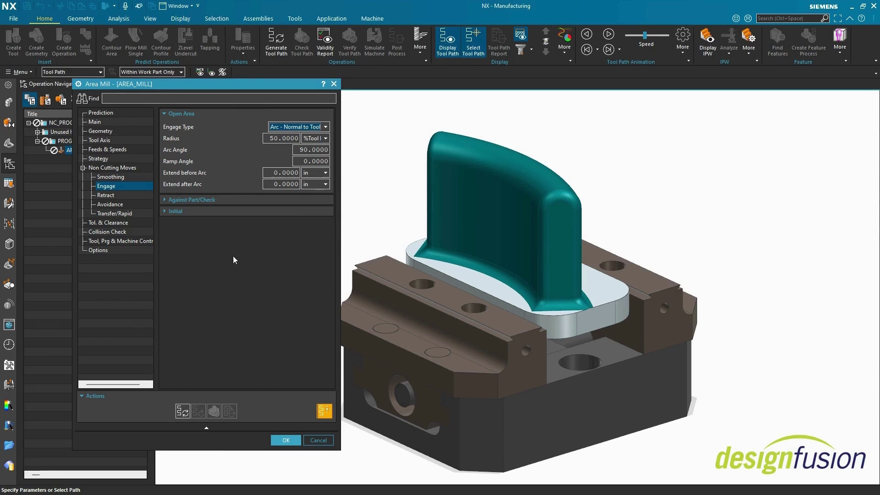
Generate the Area Mill tool path and dismiss the warning about removed colliding portions.
left_click(182, 412)
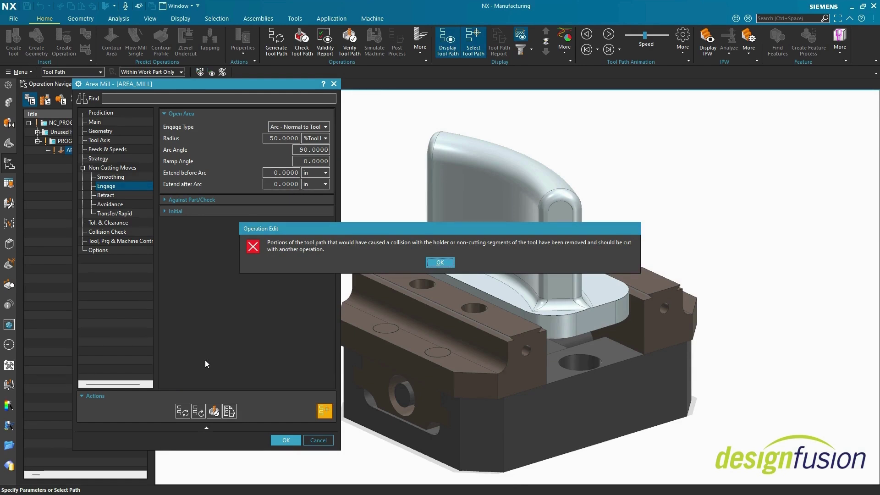
left_click(439, 262)
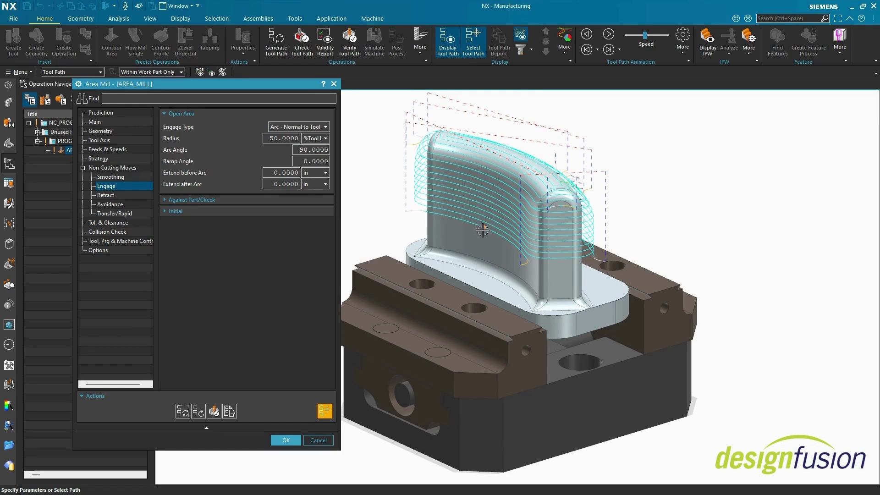
mouse_move(483, 231)
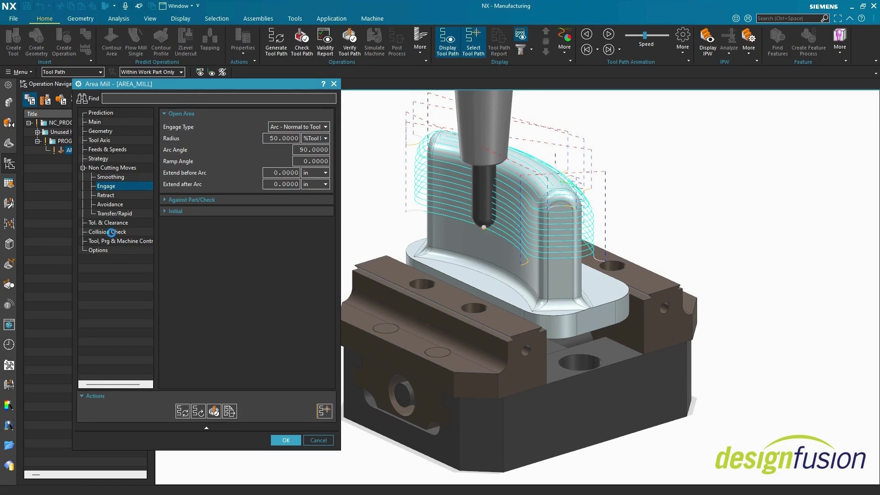
Turn off tool-and-holder and non-cutting collision checks, then regenerate the path over the full blade.
left_click(112, 233)
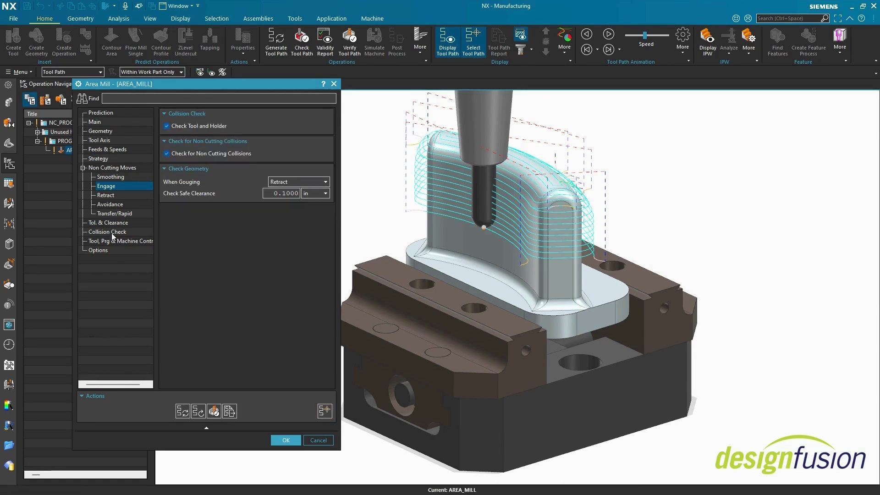
left_click(168, 127)
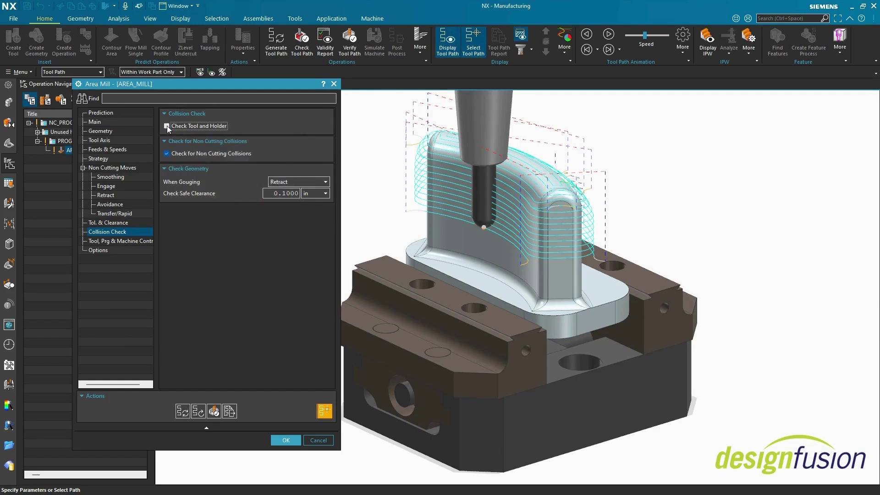
left_click(167, 154)
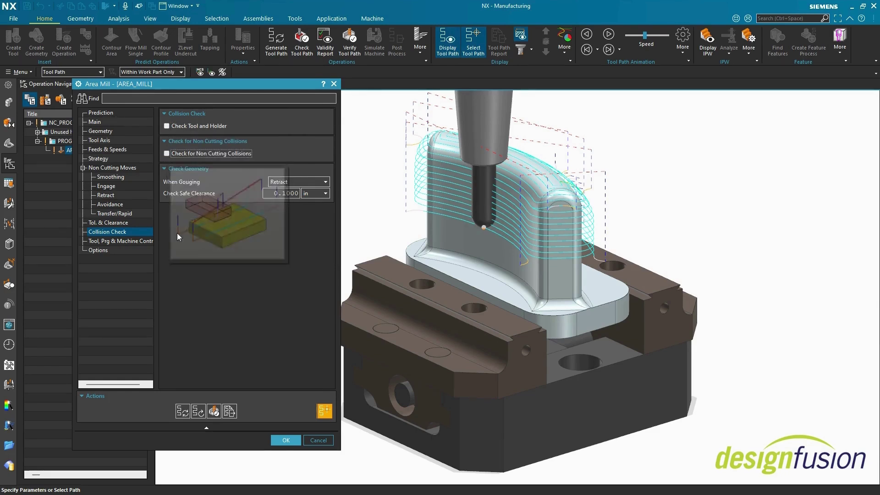
left_click(183, 412)
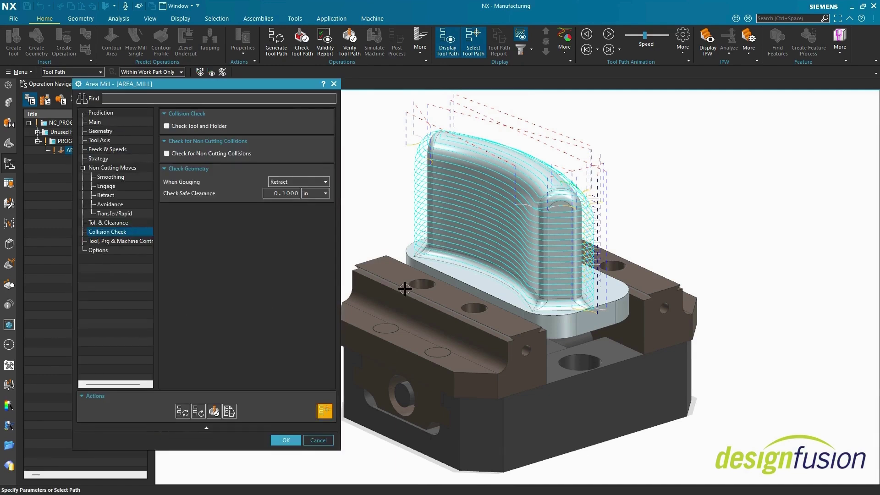
mouse_move(494, 274)
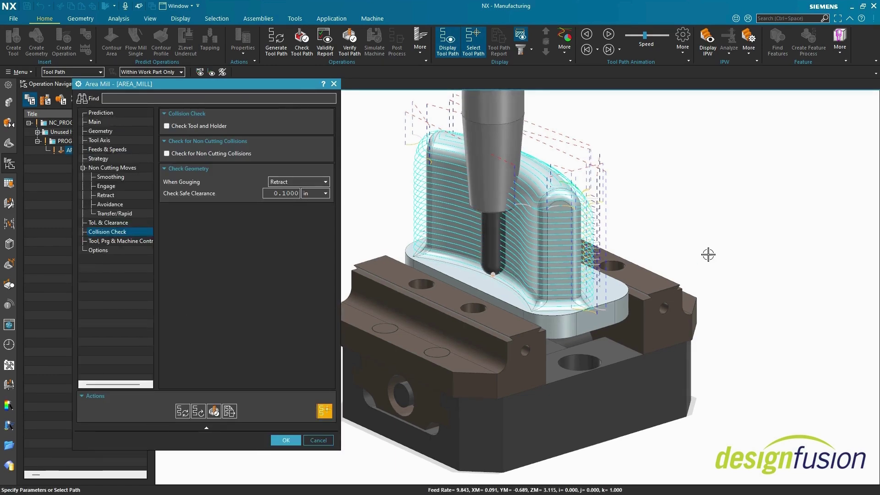
key("Home")
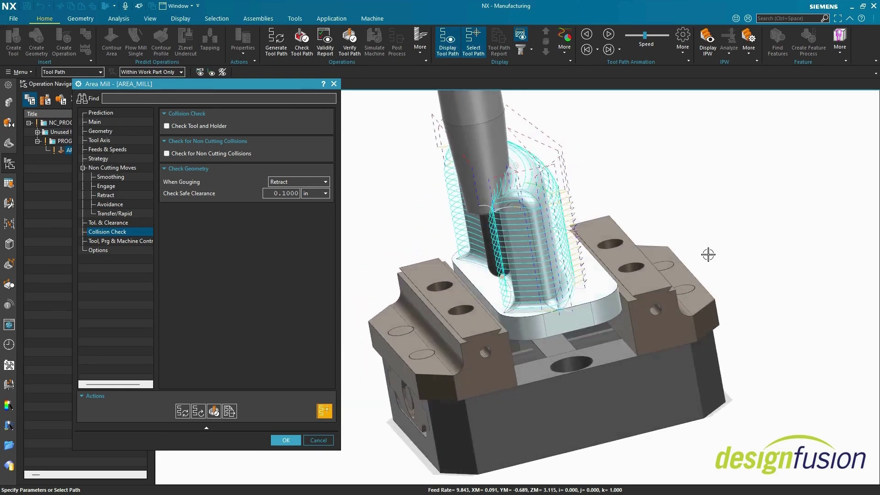
Accept the Area Mill settings and open Tilt Tool Axis for the AREA_MILL path.
left_click(288, 442)
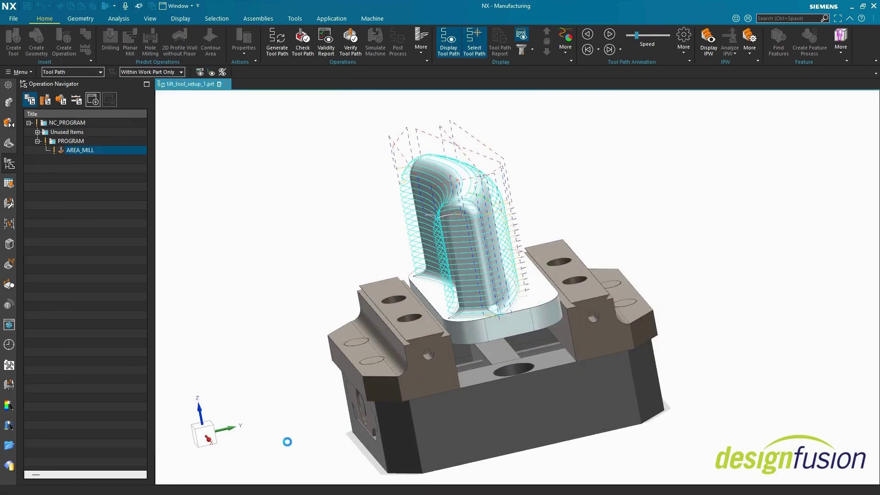
right_click(84, 151)
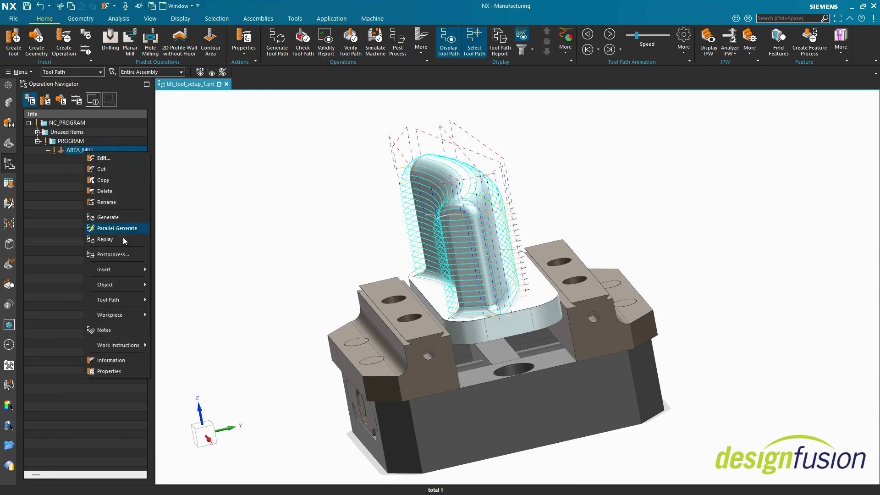
mouse_move(125, 301)
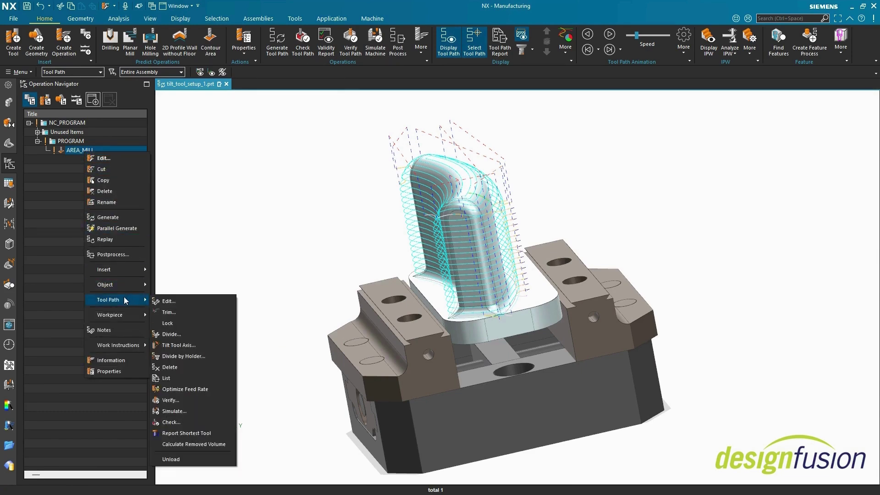
left_click(203, 346)
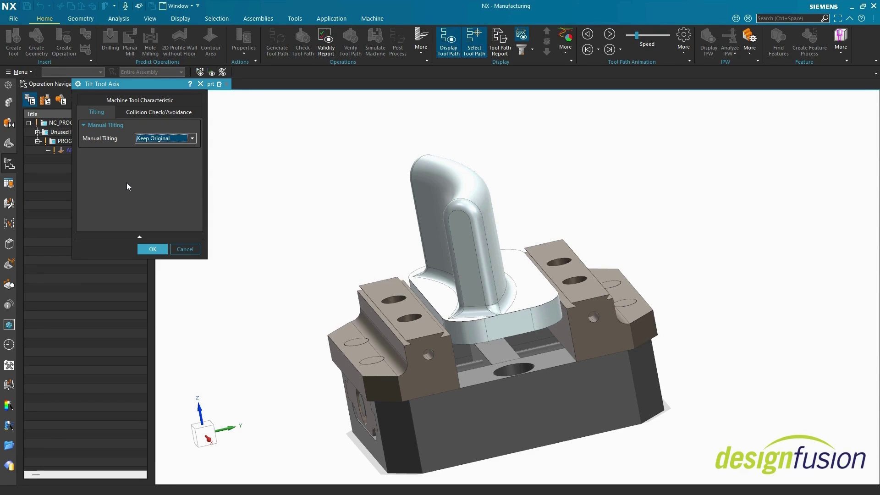
Set the tool holder collision clearance to 0.25 in.
left_click(170, 111)
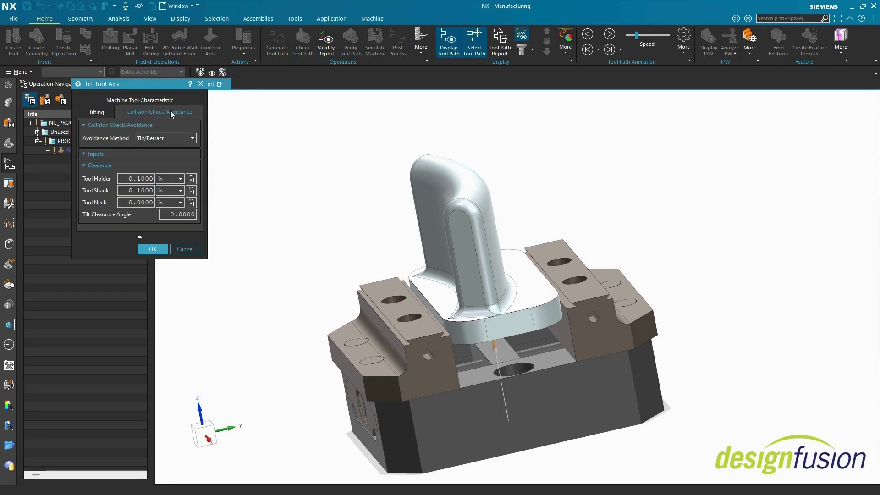
left_click(145, 179)
type(".25")
key("Return")
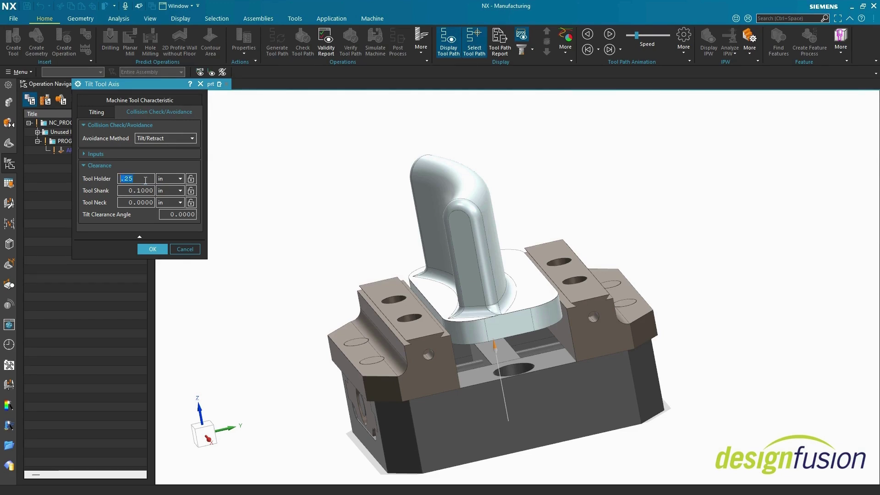
Limit max increase and decrease in rotation to 10° each.
left_click(87, 156)
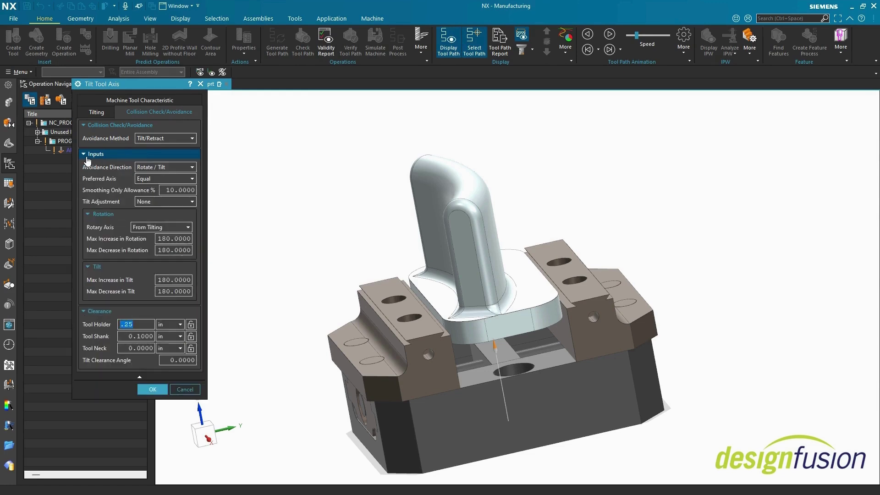
left_click(175, 239)
type("10")
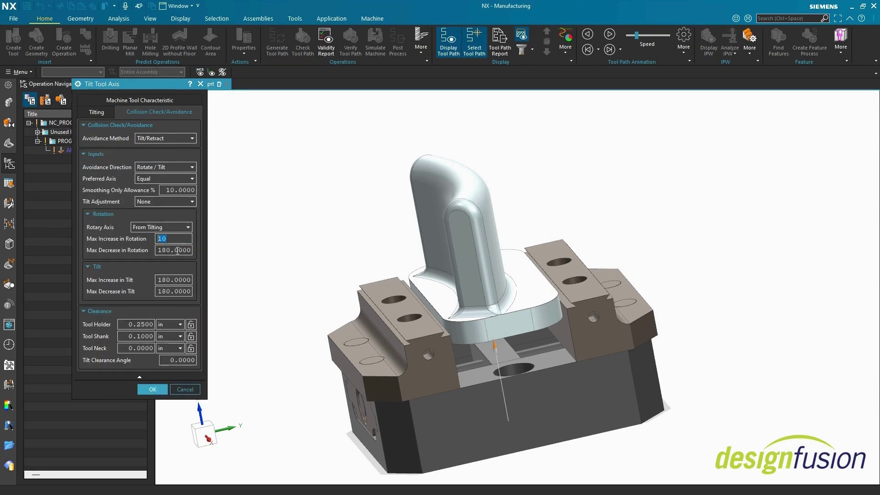
key("Return")
left_click(177, 251)
type("10")
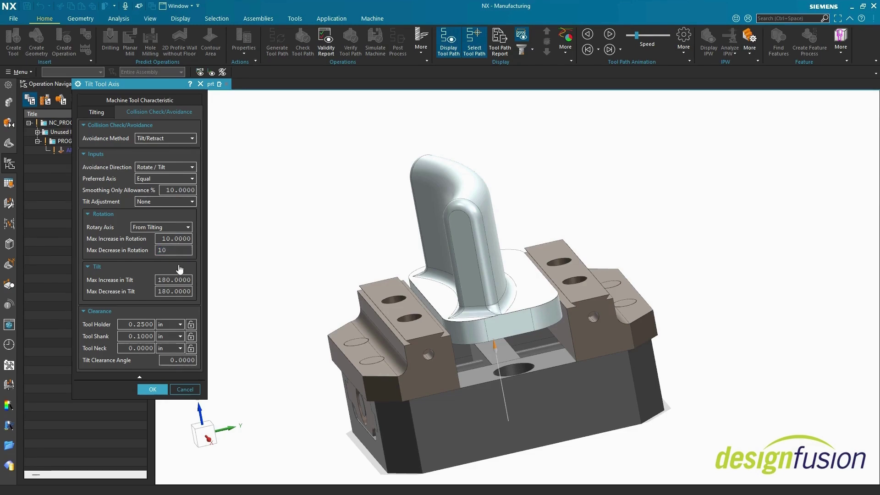
key("ctrl+a")
Limit max increase and decrease in tilt to 55° each.
left_click(174, 279)
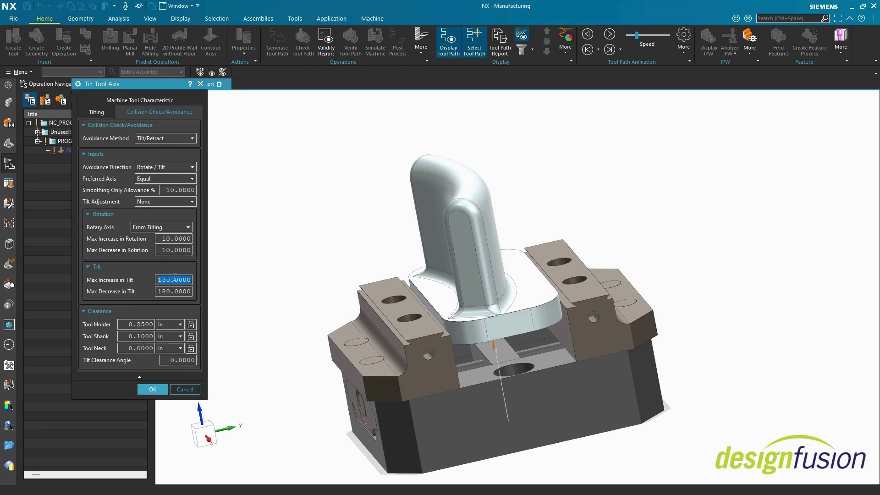
type("55")
key("ctrl+a")
left_click(181, 290)
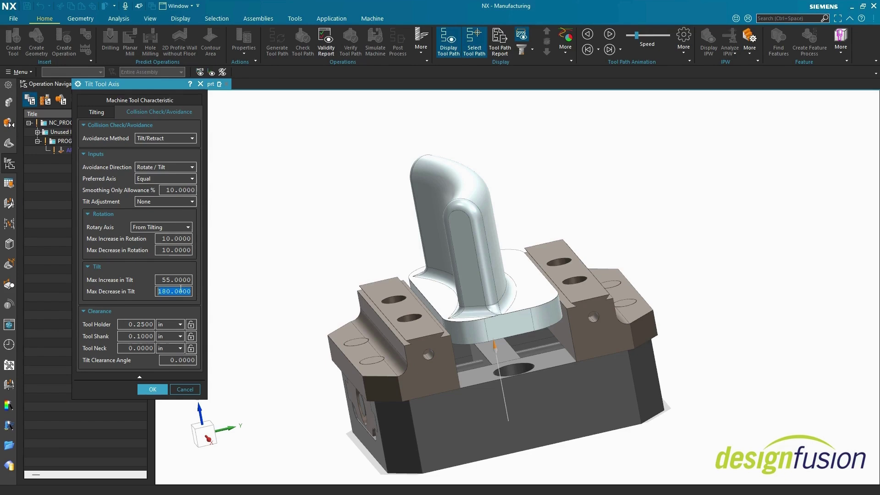
type("55")
key("ctrl+a")
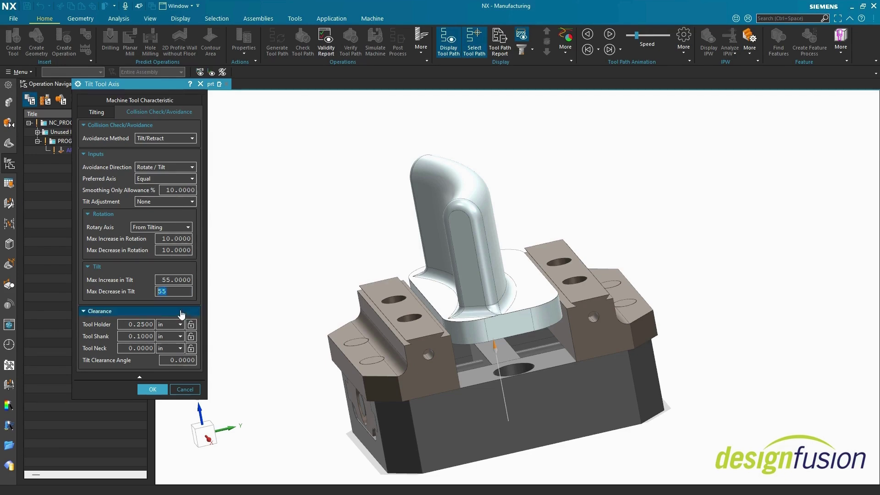
left_click(167, 105)
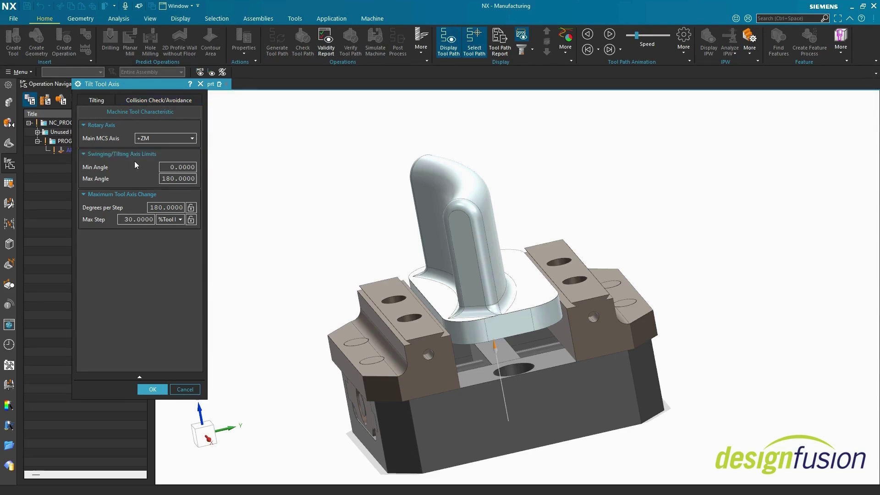
Set Max Angle 110 and Max Step 5, then apply the tilt to the AREA_MILL path.
left_click(180, 175)
type("1110")
key("BackSpace")
left_click(145, 221)
type("5")
left_click(153, 389)
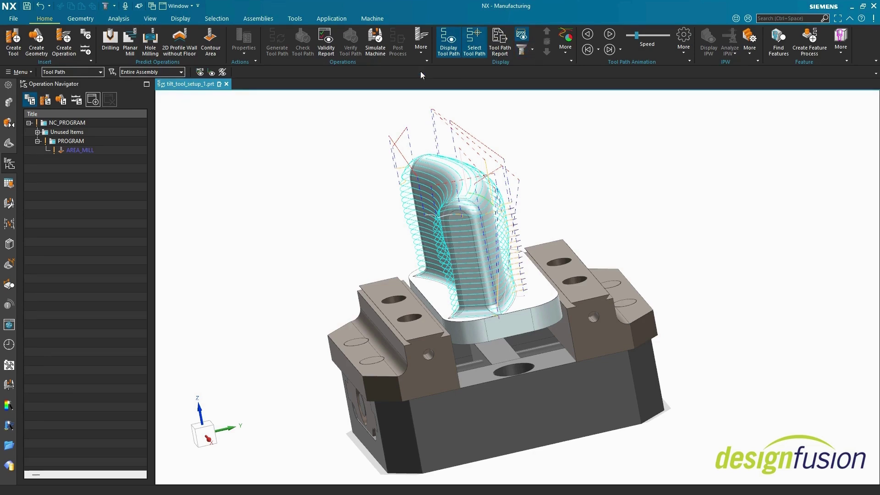
Show the AREA_MILL tool in the right view and play its path animation at increased speed.
left_click(100, 151)
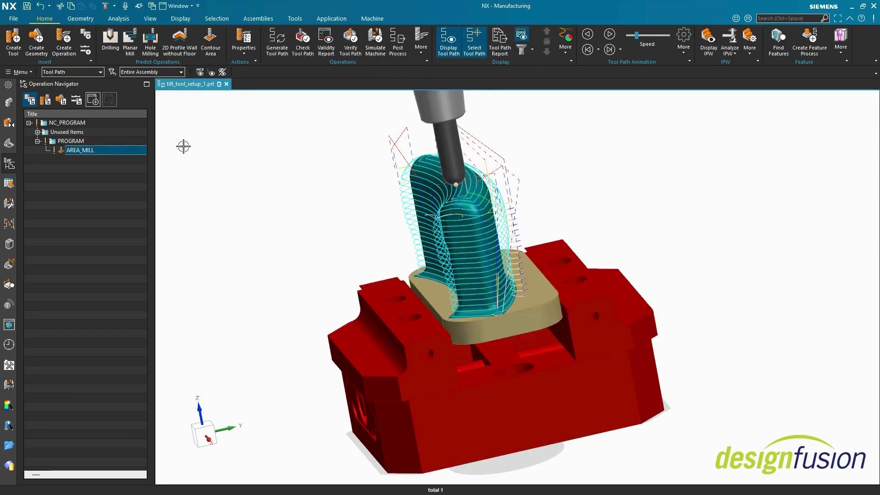
left_click(415, 207)
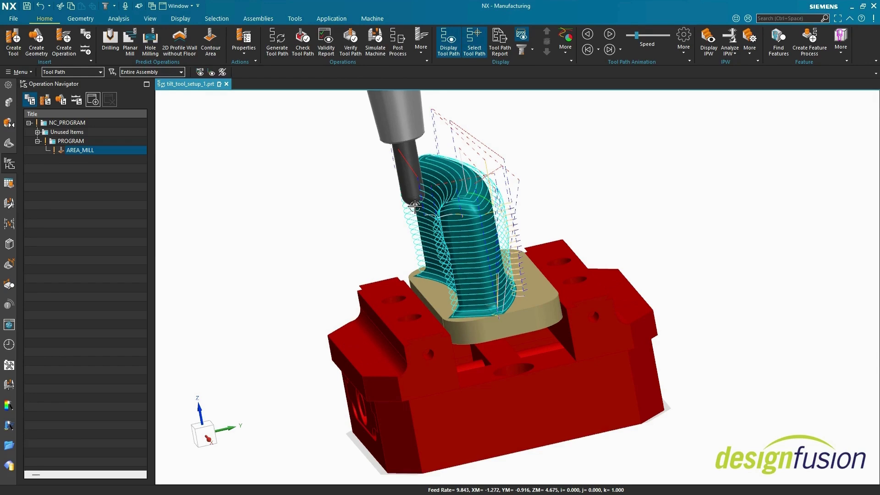
right_click(629, 157)
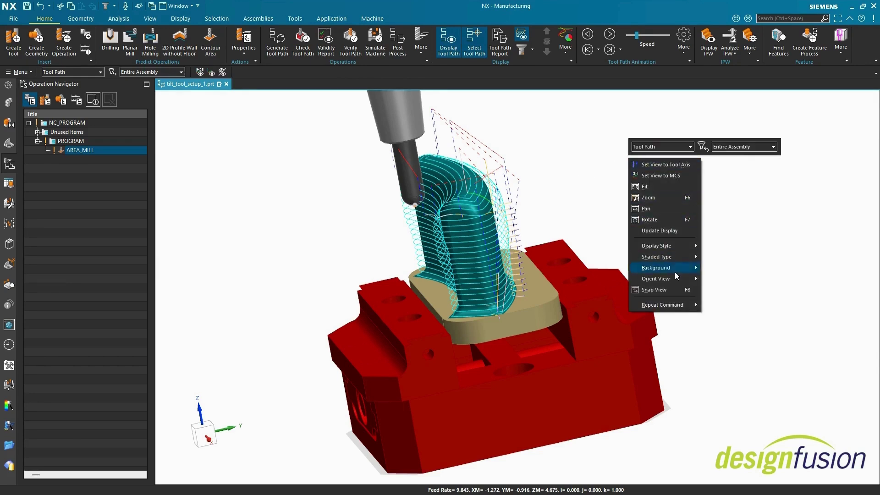
mouse_move(675, 276)
left_click(741, 322)
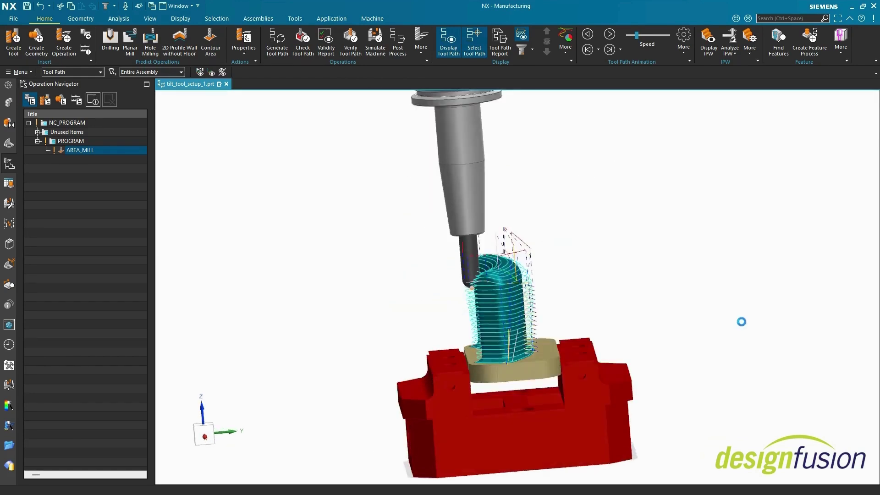
left_click(611, 34)
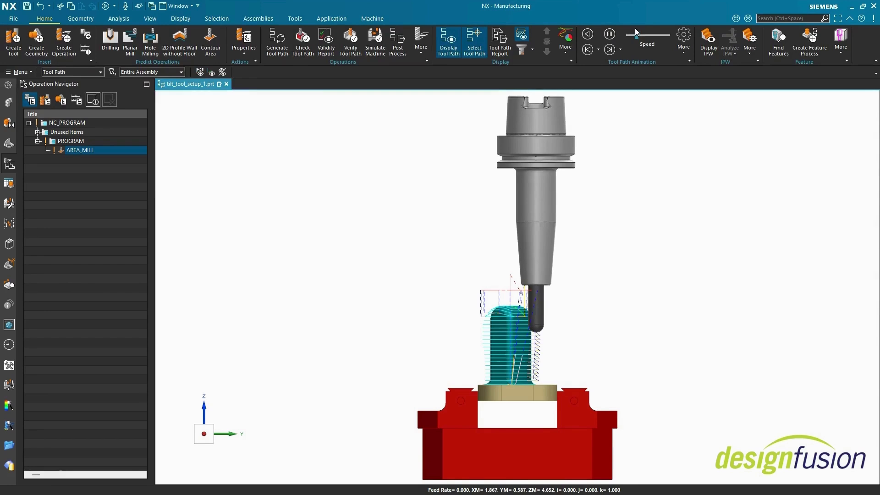
left_click(644, 35)
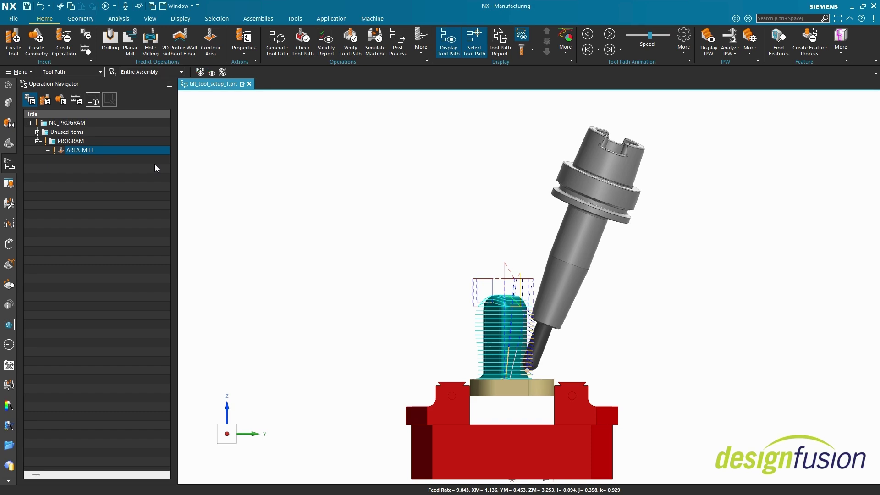
Regenerate the AREA_MILL tool path, confirming the overwrite of the edited path.
right_click(93, 151)
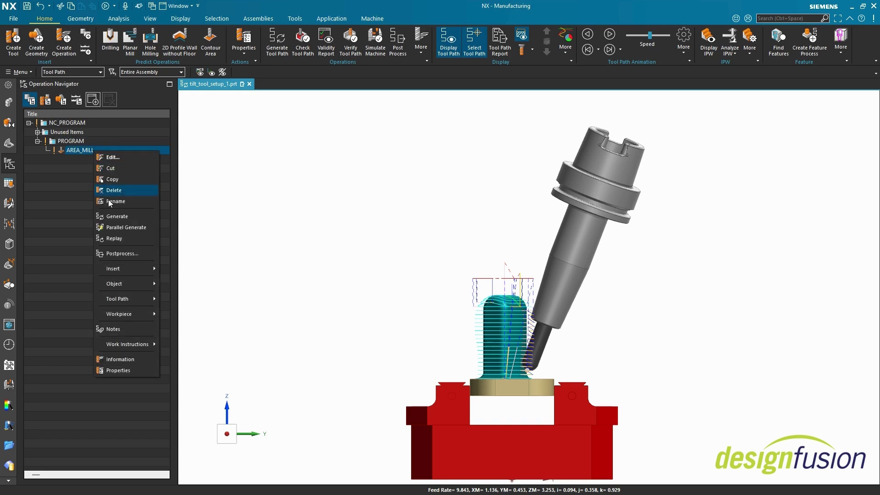
left_click(134, 220)
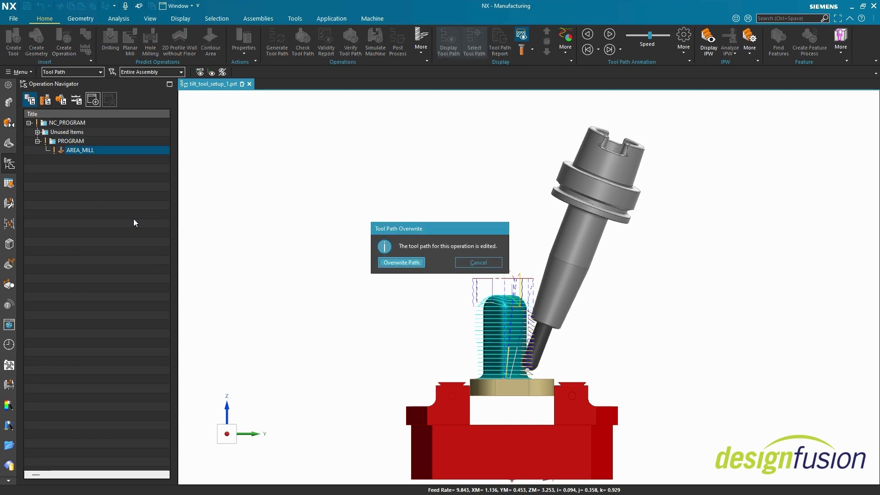
left_click(399, 264)
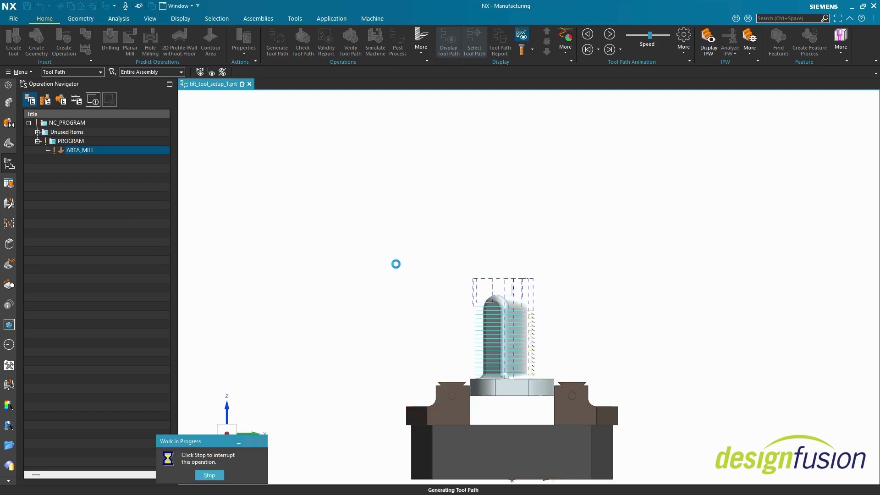
left_click(147, 203)
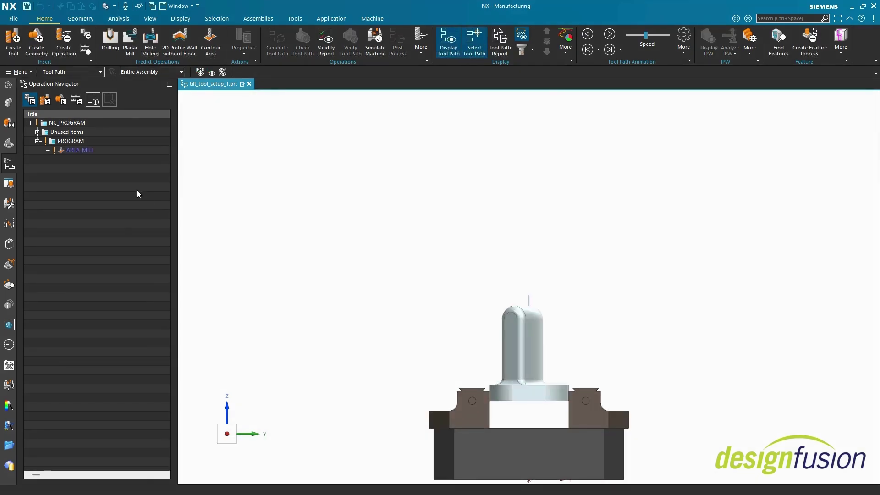
Reopen Tilt Tool Axis for AREA_MILL from its Tool Path menu.
right_click(114, 150)
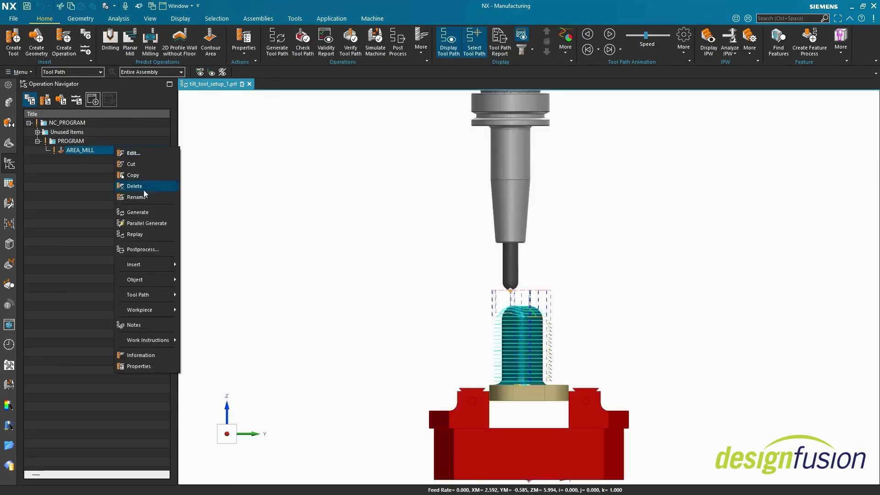
mouse_move(156, 296)
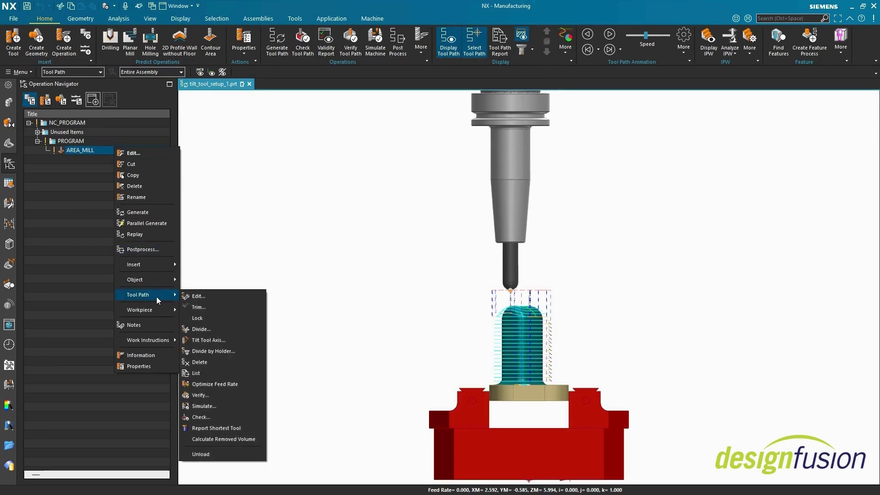
left_click(223, 340)
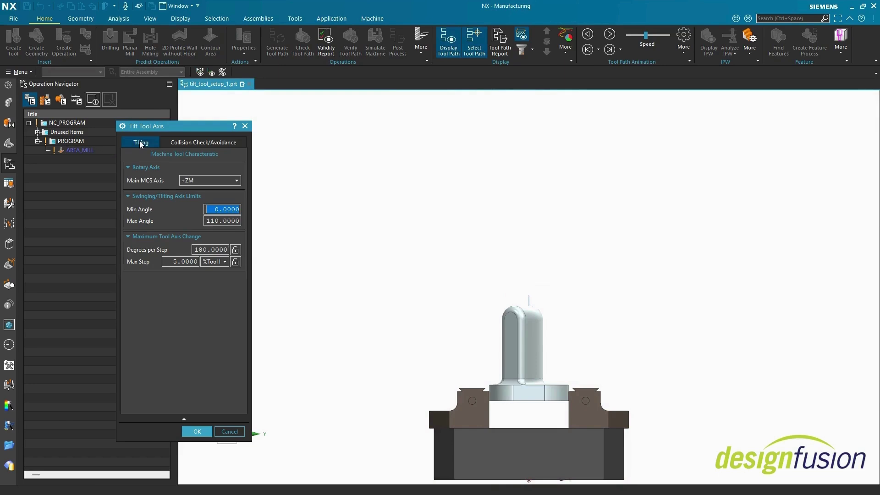
Set Manual Tilting to User Defined and Tool Tilt Method to Away from Curve.
left_click(140, 143)
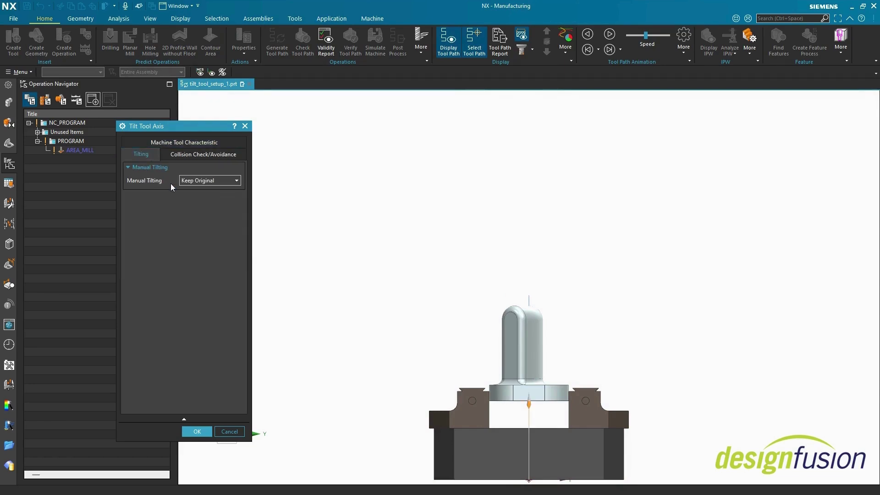
left_click(228, 182)
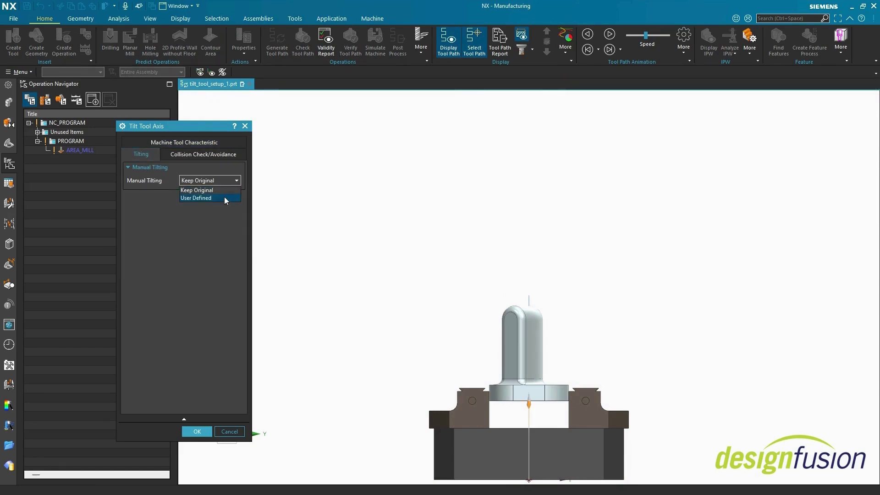
left_click(226, 199)
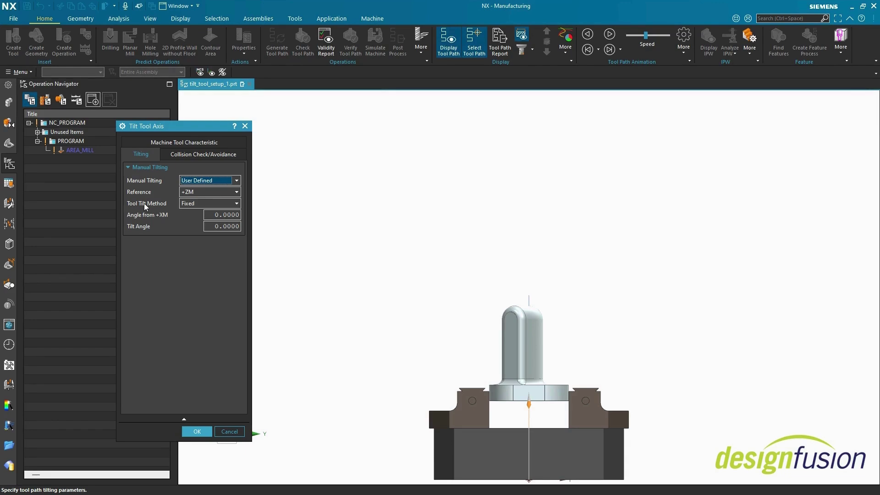
left_click(234, 205)
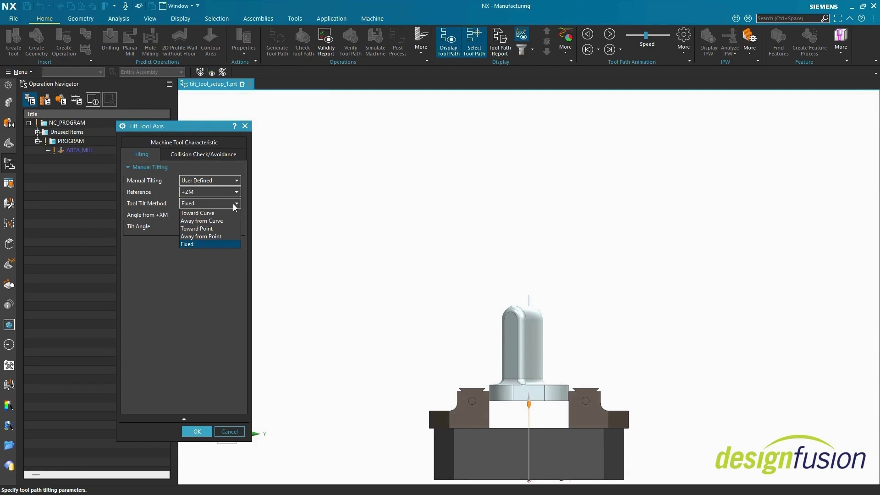
left_click(225, 221)
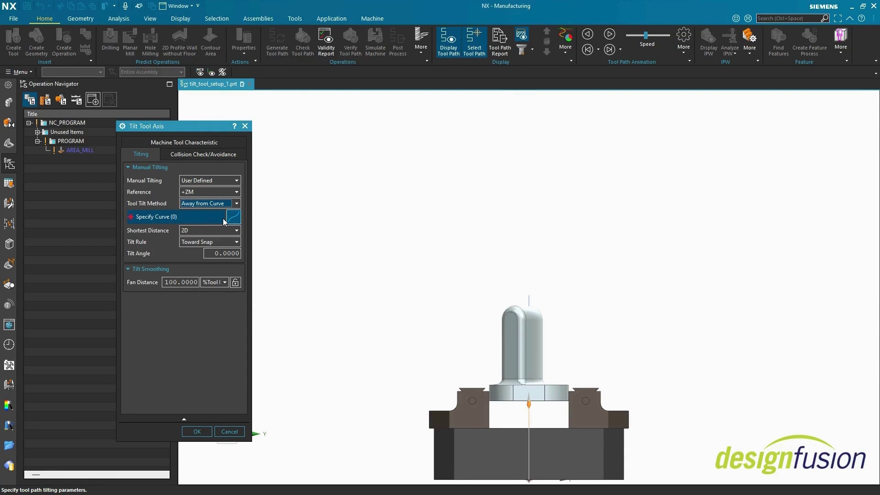
Specify sketch line Line2 as the tilt curve, searching the Entire Assembly, with 3D shortest distance.
left_click(197, 221)
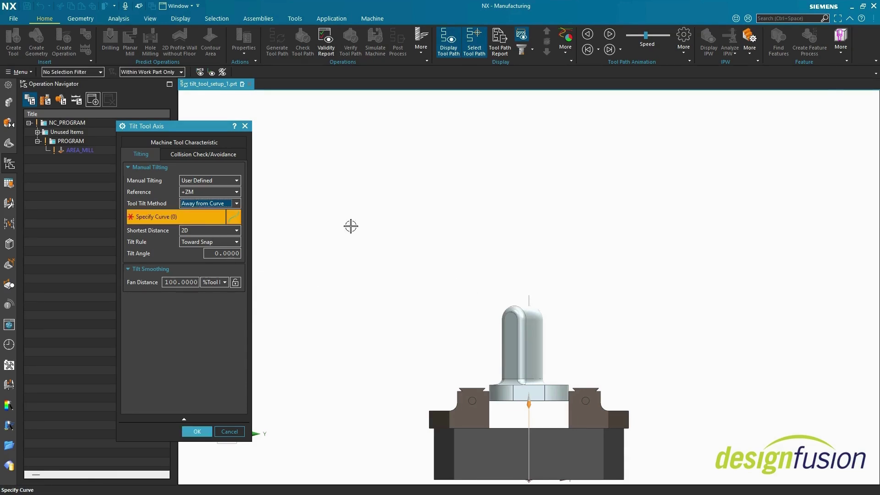
left_click(153, 72)
left_click(154, 83)
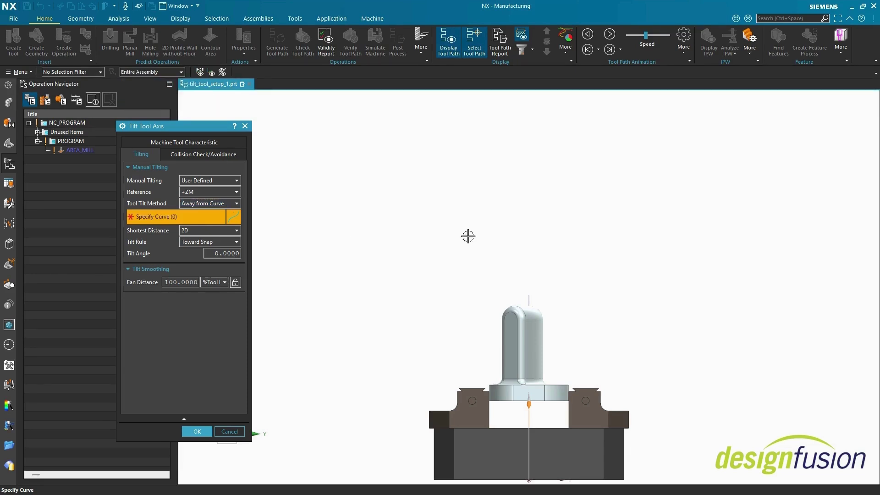
left_click(532, 299)
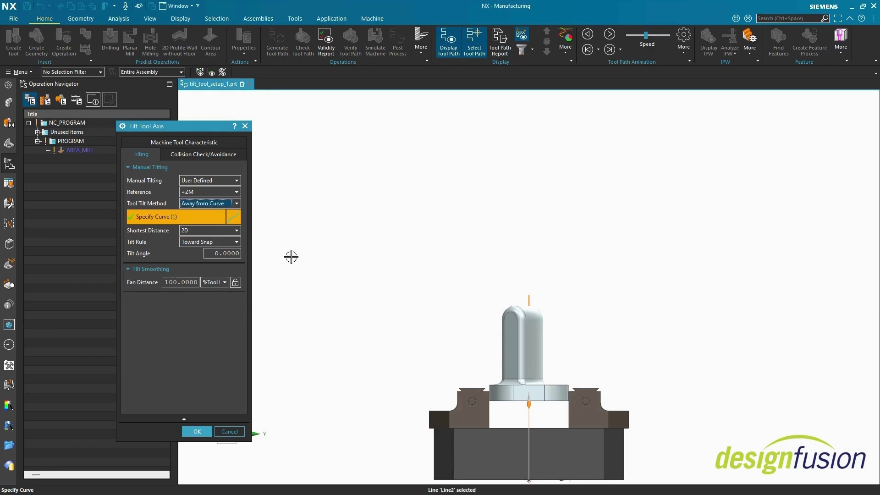
left_click(222, 235)
left_click(215, 245)
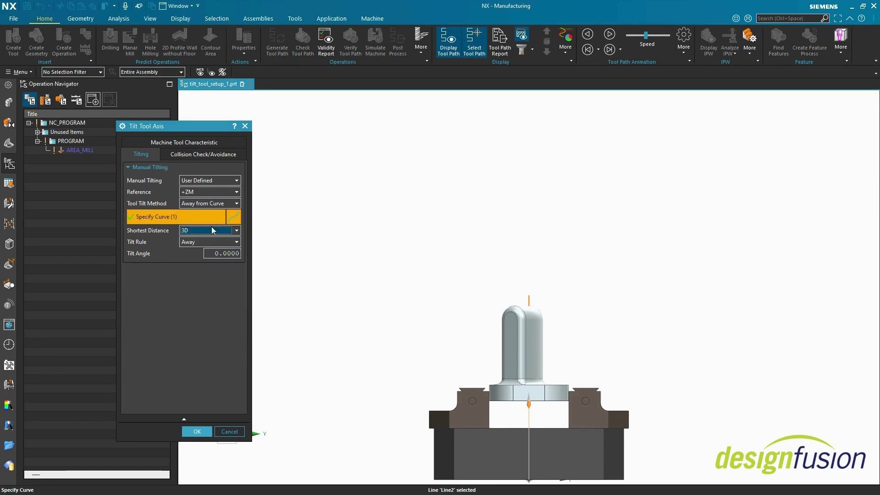
mouse_move(221, 236)
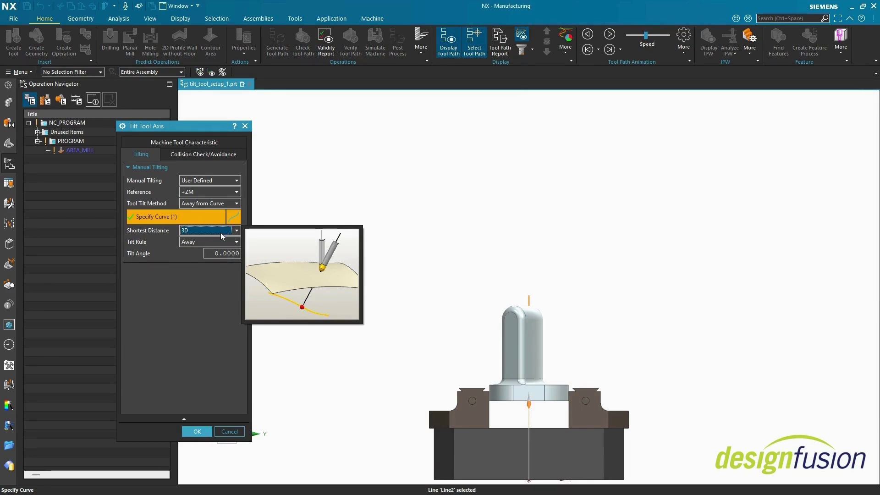
Set the tilt angle to 55°.
left_click(228, 255)
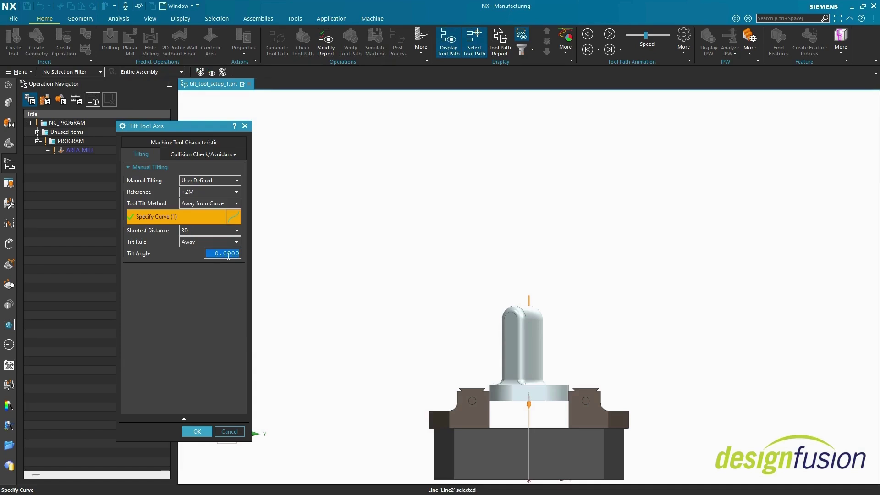
type("55")
key("Return")
Review the collision avoidance and machine tool axis limit settings, then regenerate the AREA_MILL path.
left_click(202, 153)
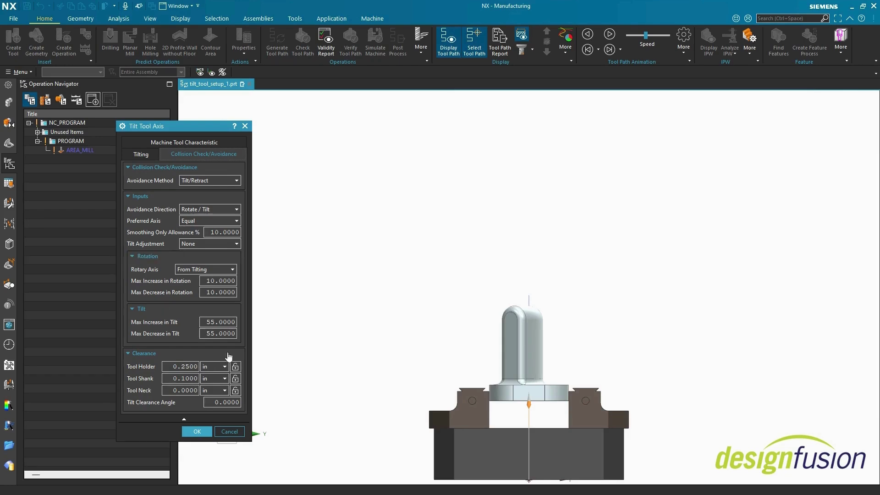
left_click(186, 143)
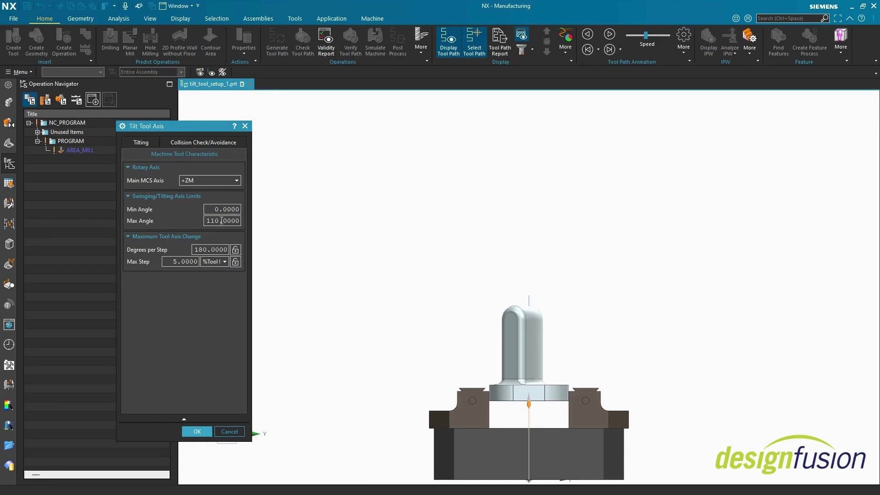
left_click(197, 433)
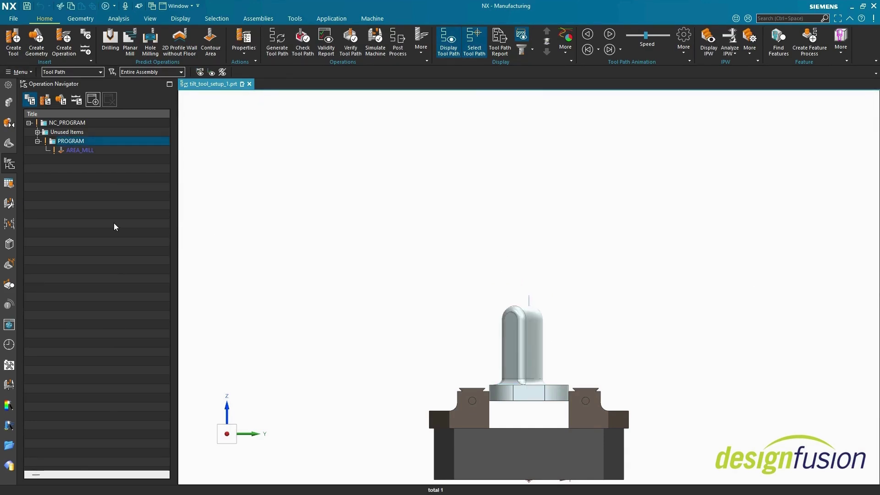
Show the AREA_MILL path, check the tool tilt at two path points, and start the animation.
left_click(104, 154)
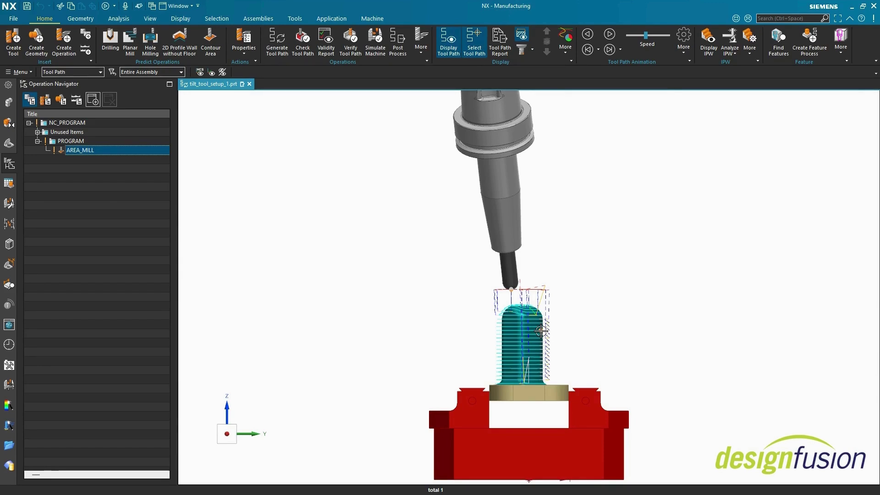
left_click(541, 330)
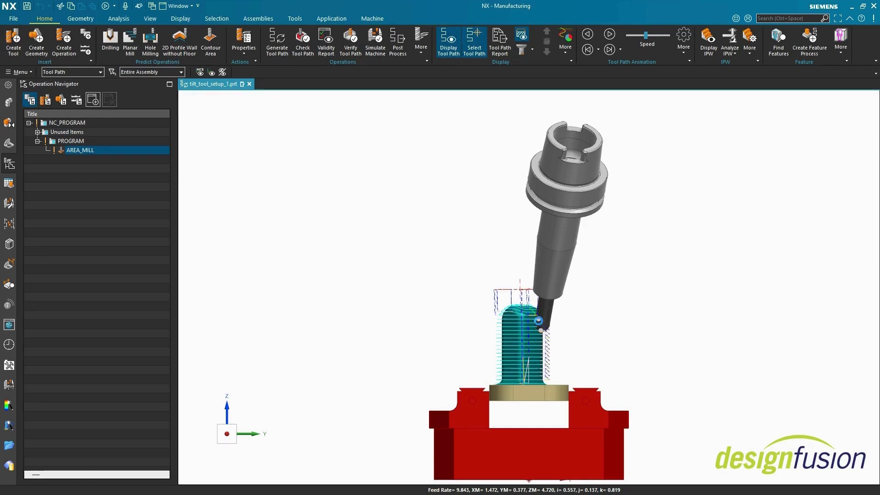
left_click(539, 322)
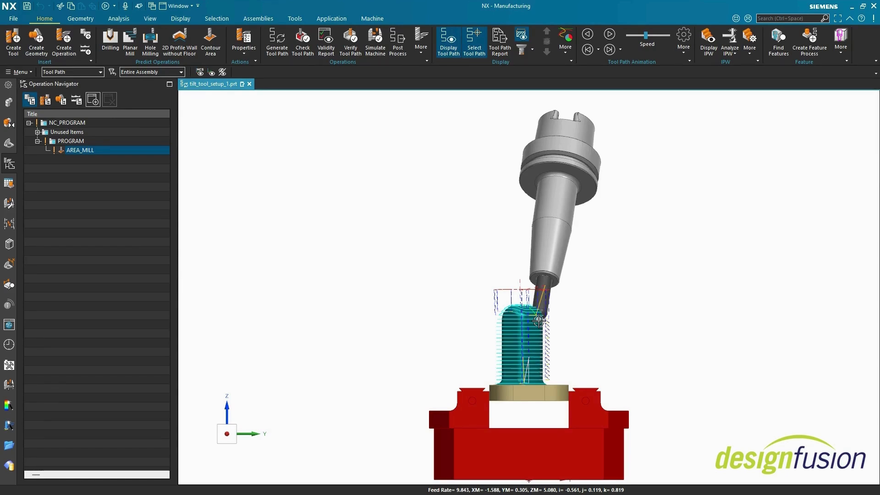
left_click(614, 34)
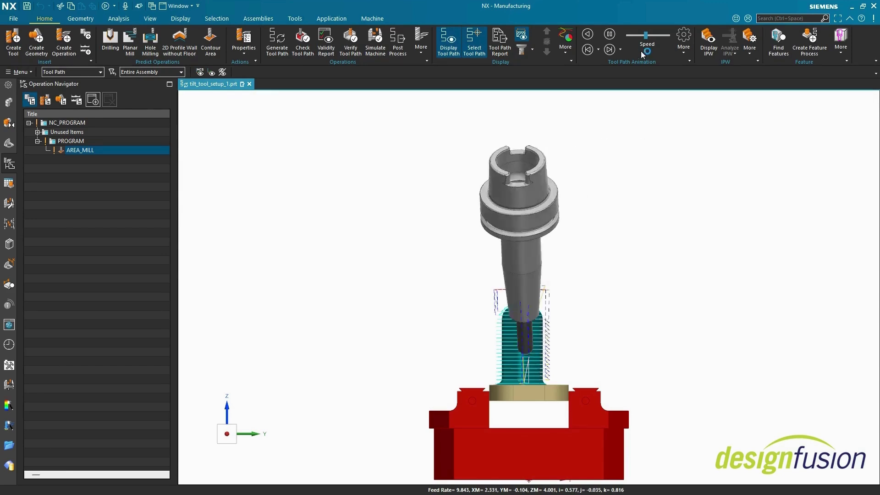
Drag the animation speed slider left to slow the AREA_MILL playback.
left_click_drag(646, 35, 634, 37)
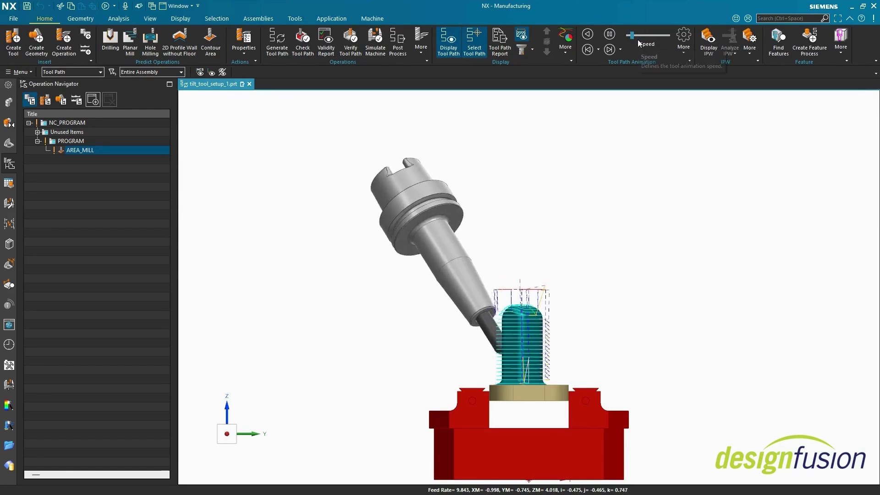